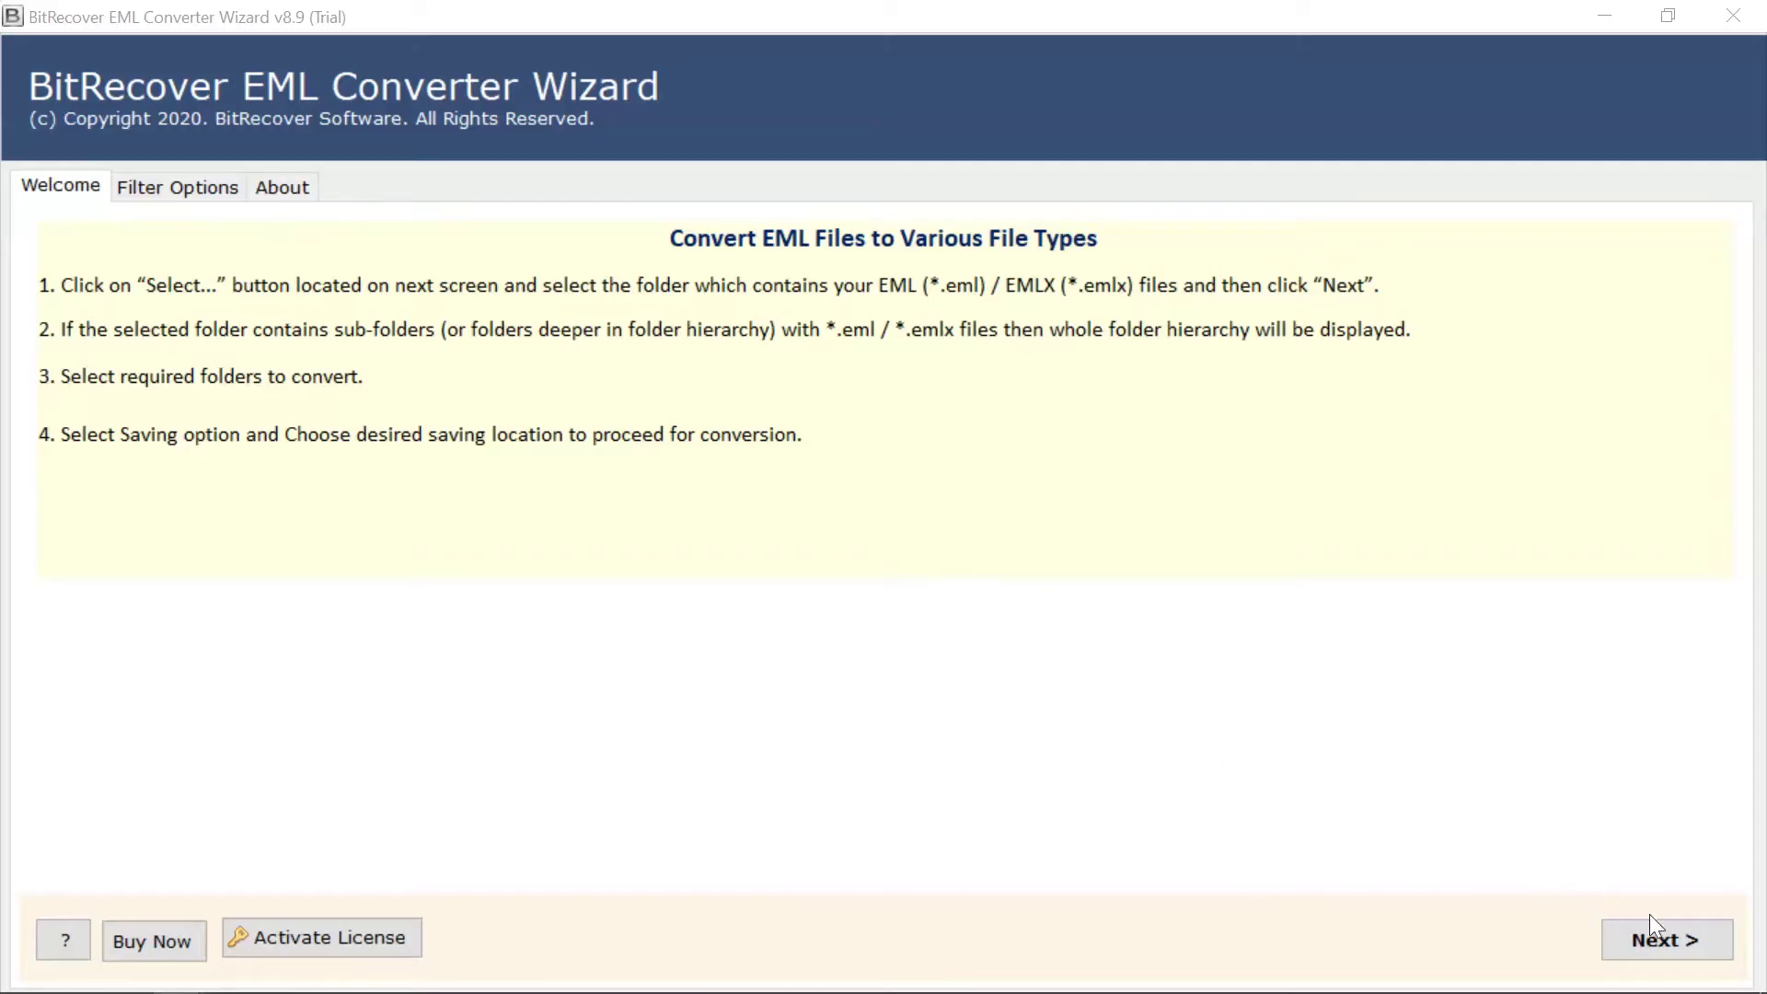
# Choose the Mailbox1 folder under EML Mailbox as the source, loading its 14 items.
pyautogui.click(1698, 935)
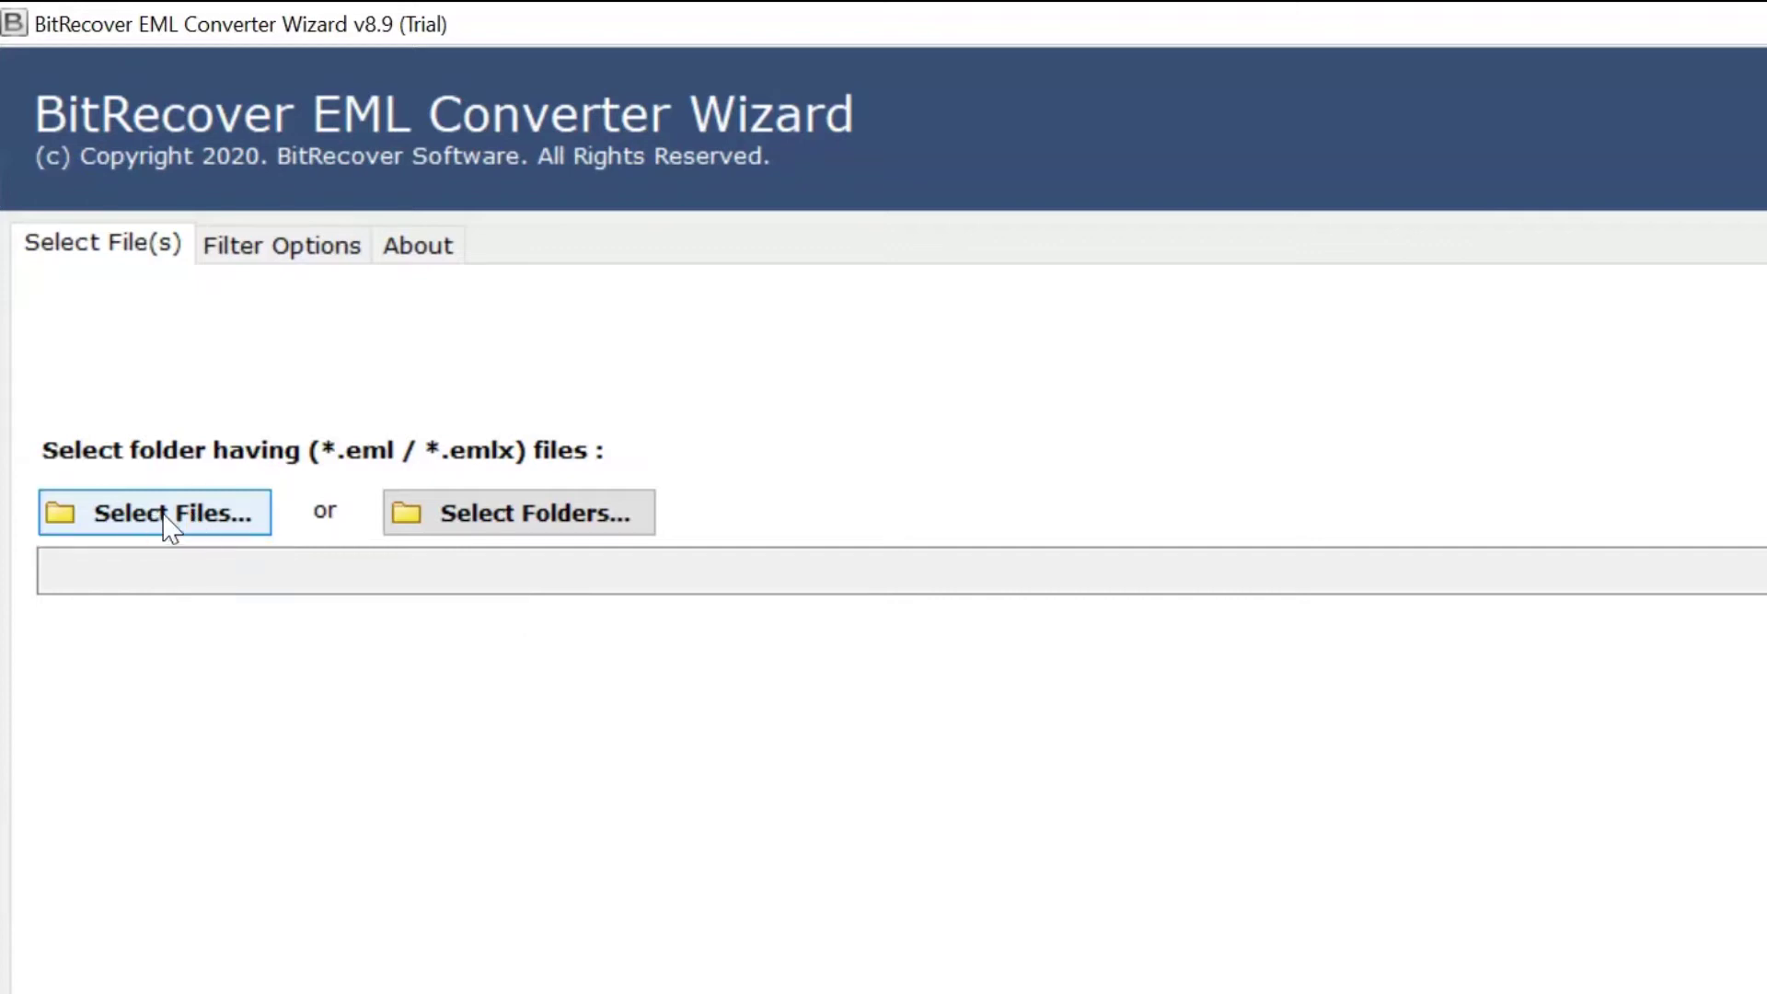
pyautogui.click(519, 523)
pyautogui.click(371, 314)
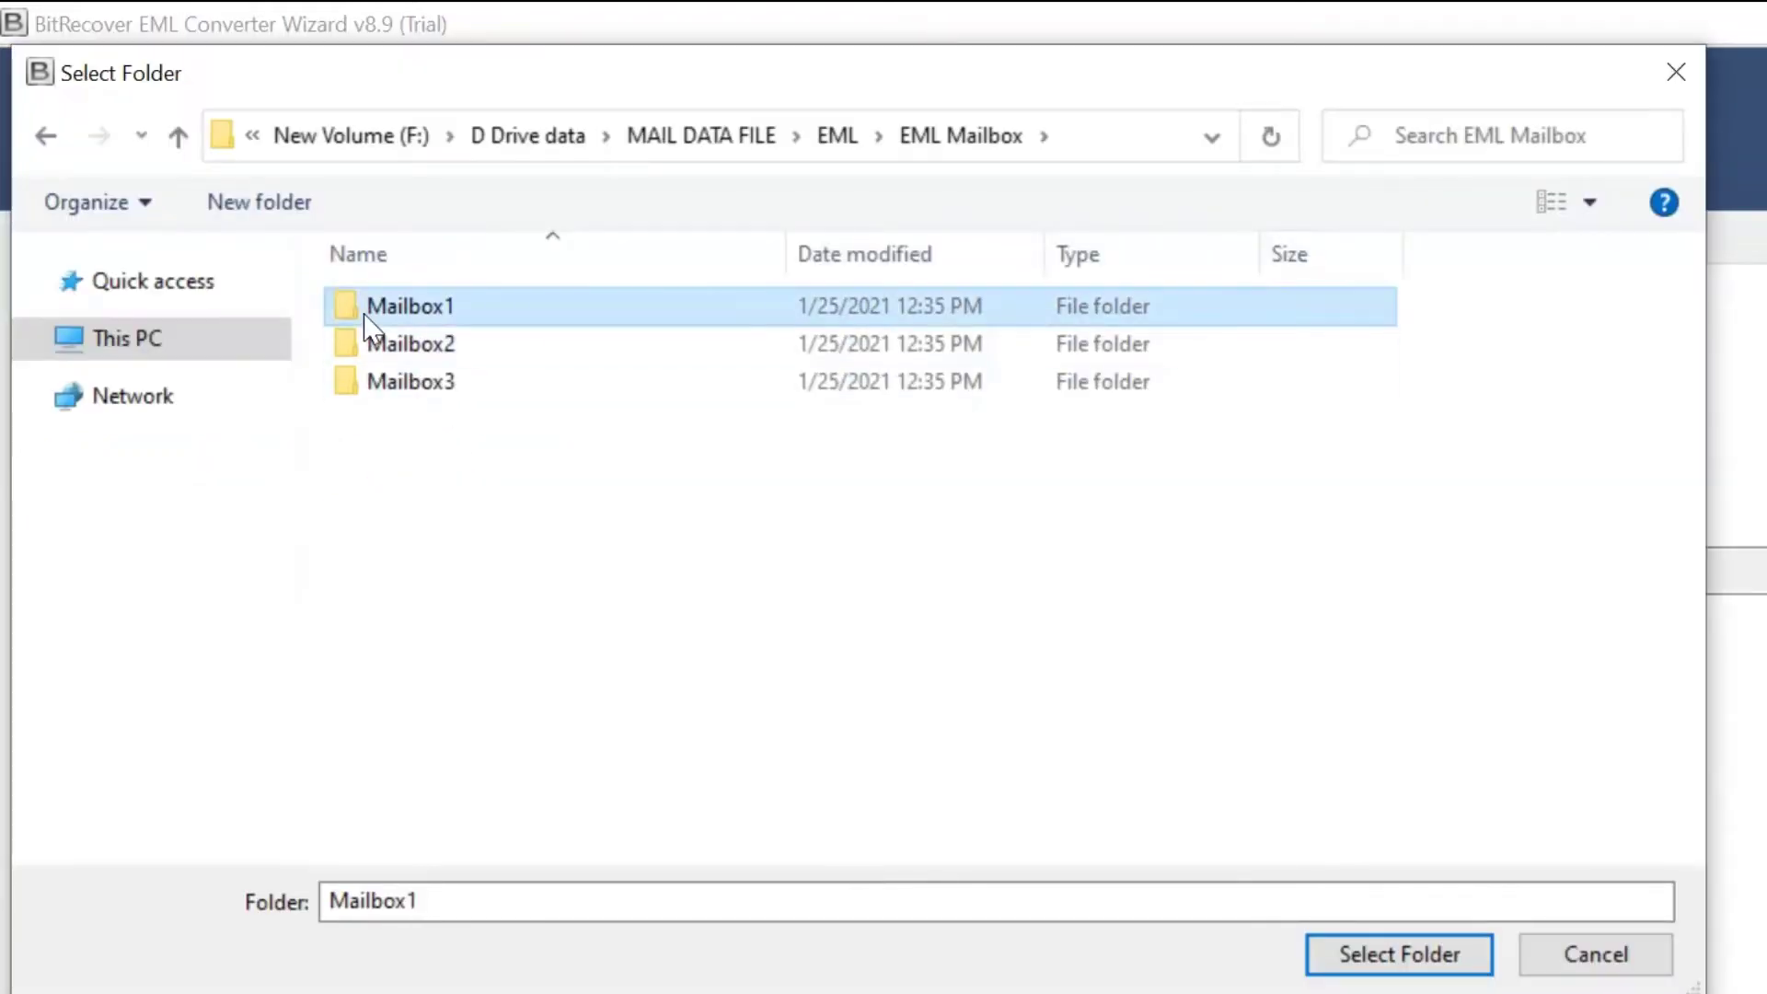
pyautogui.click(1372, 957)
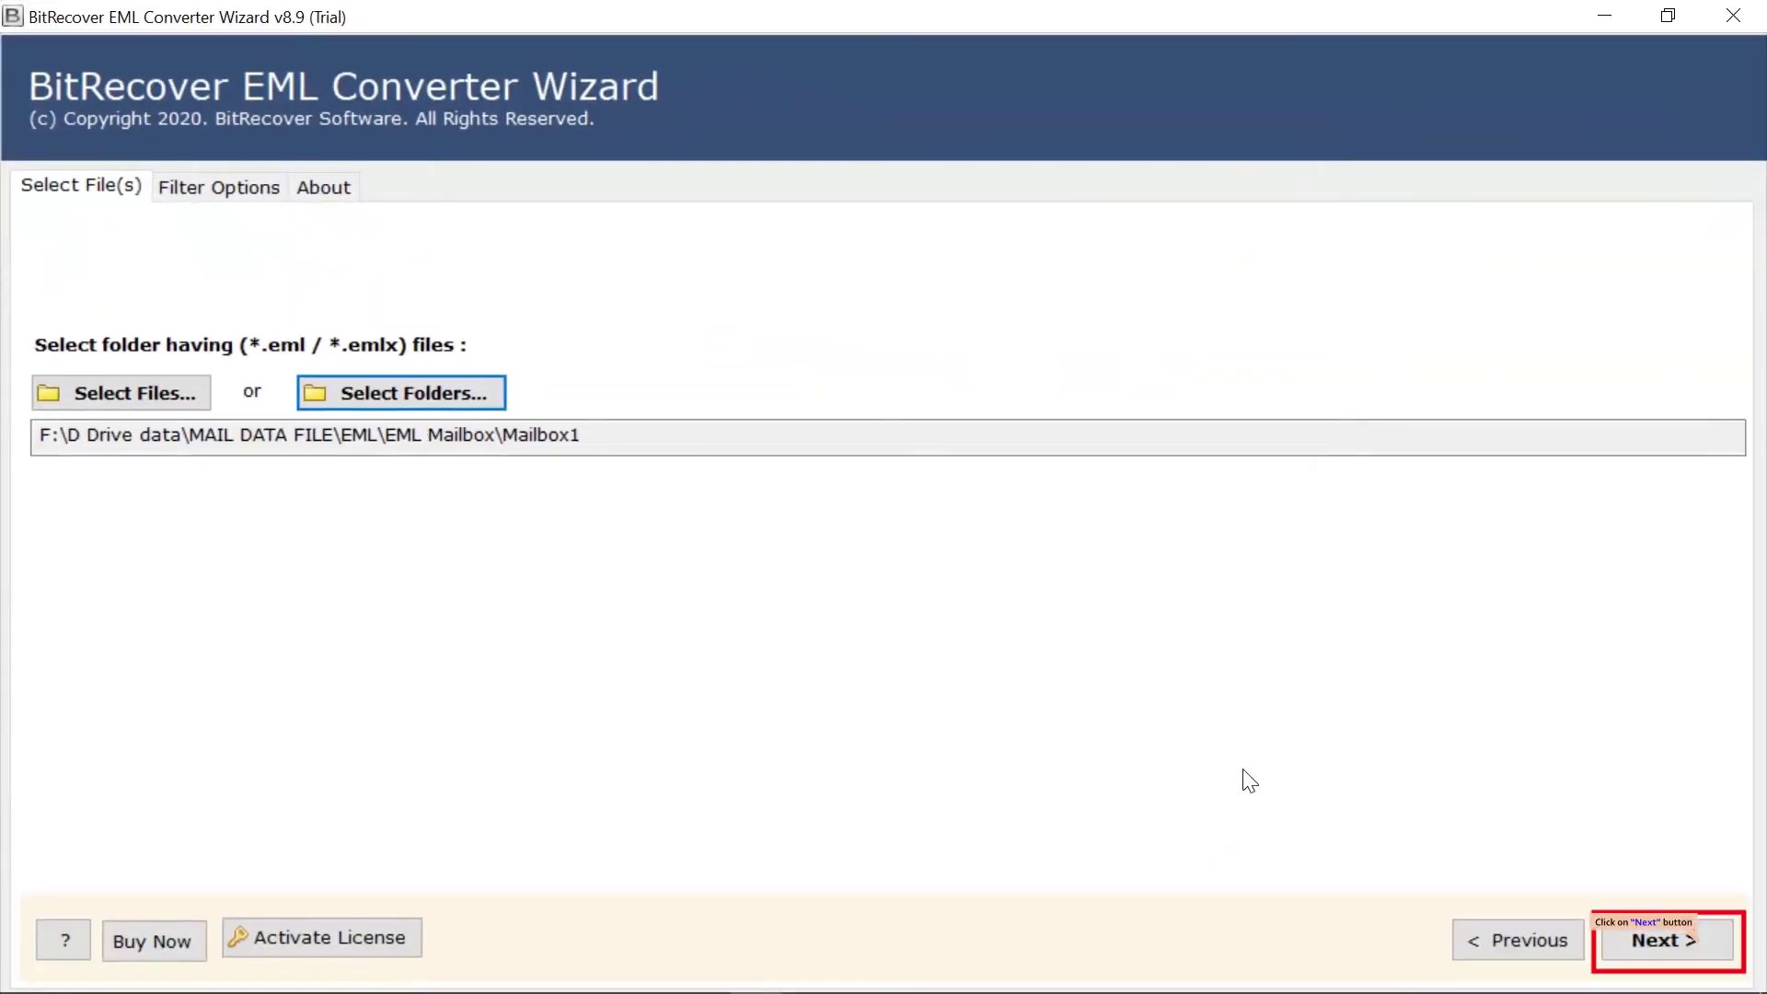
pyautogui.click(1656, 938)
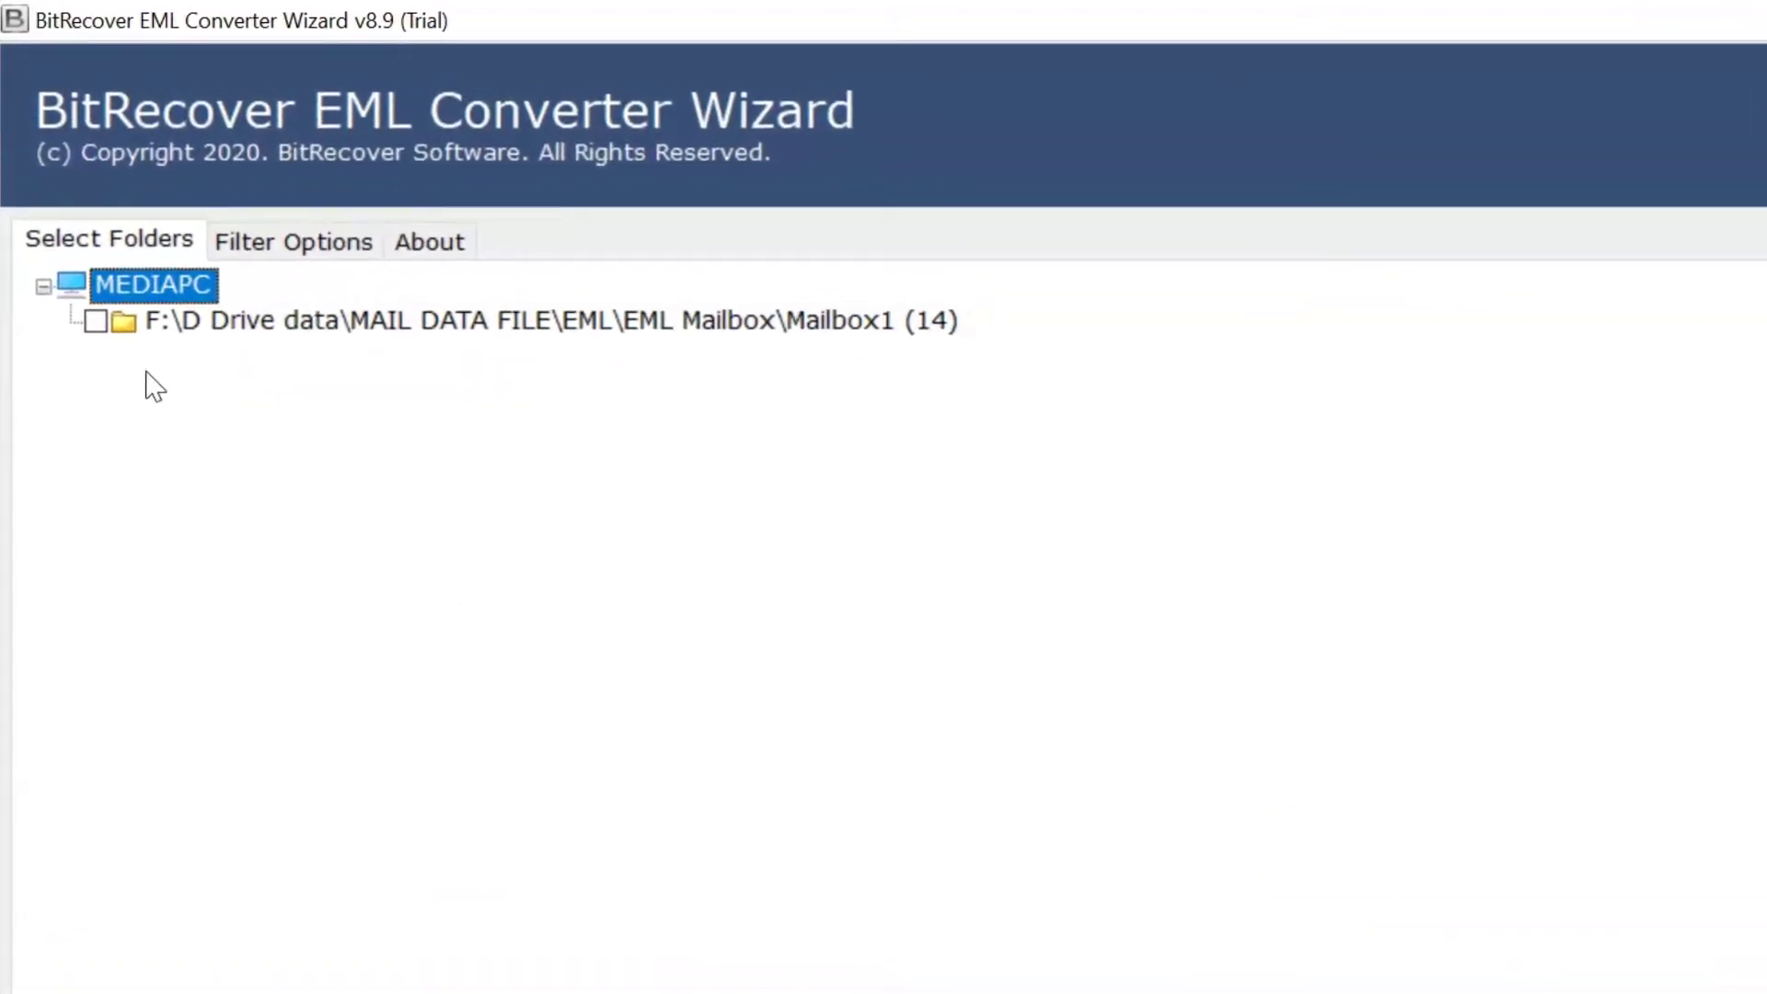
# Tick Mailbox1 (14 items) for conversion and continue to the saving options.
pyautogui.click(96, 322)
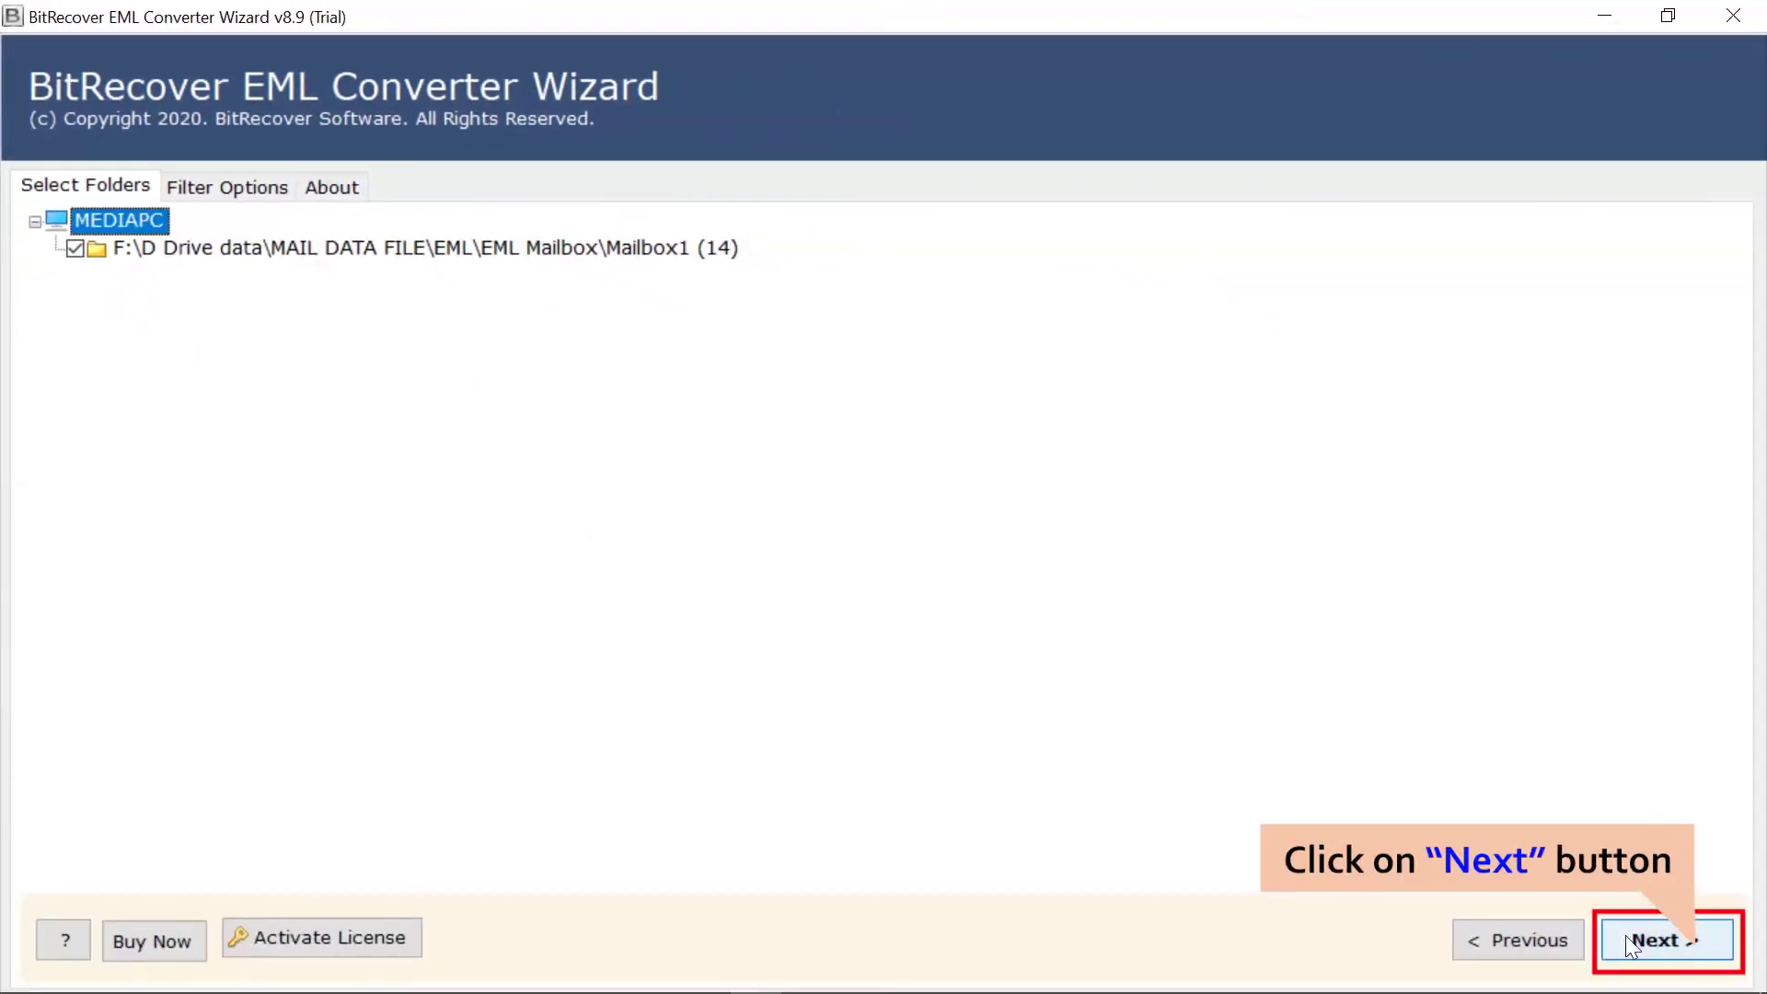
pyautogui.click(1631, 943)
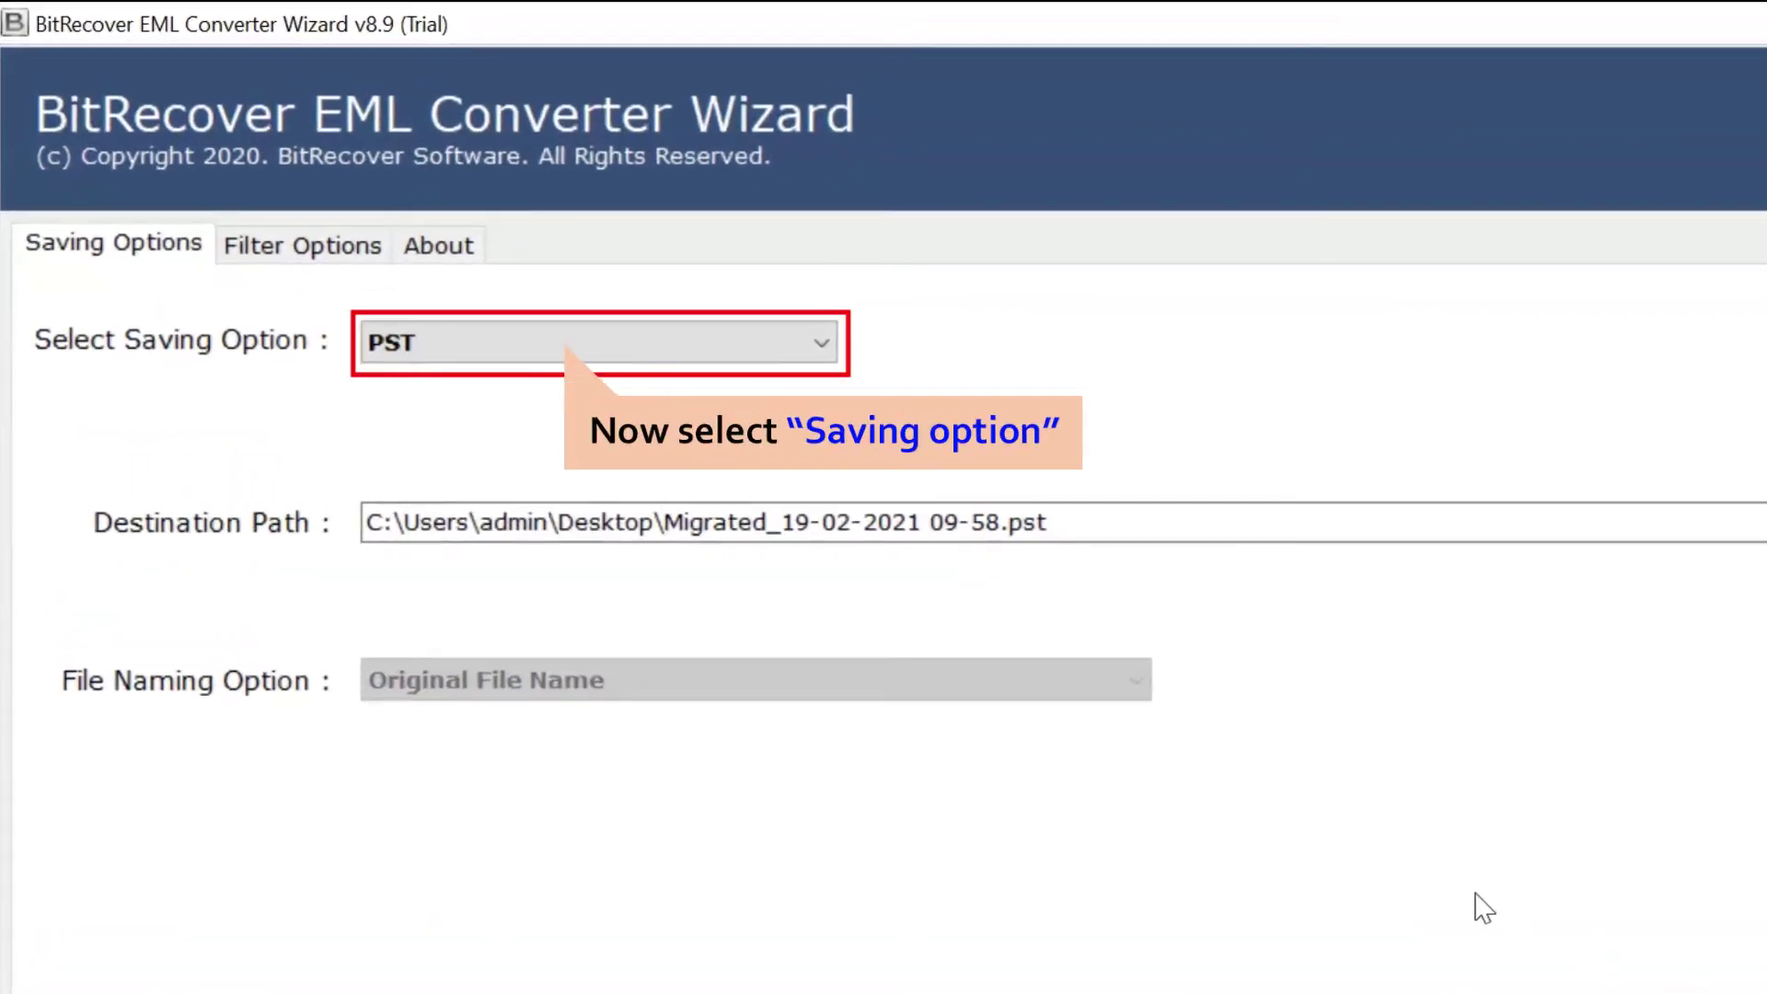
# Choose DOC as the saving format, keeping output in the desktop Migrated folder rather than the source.
pyautogui.click(725, 355)
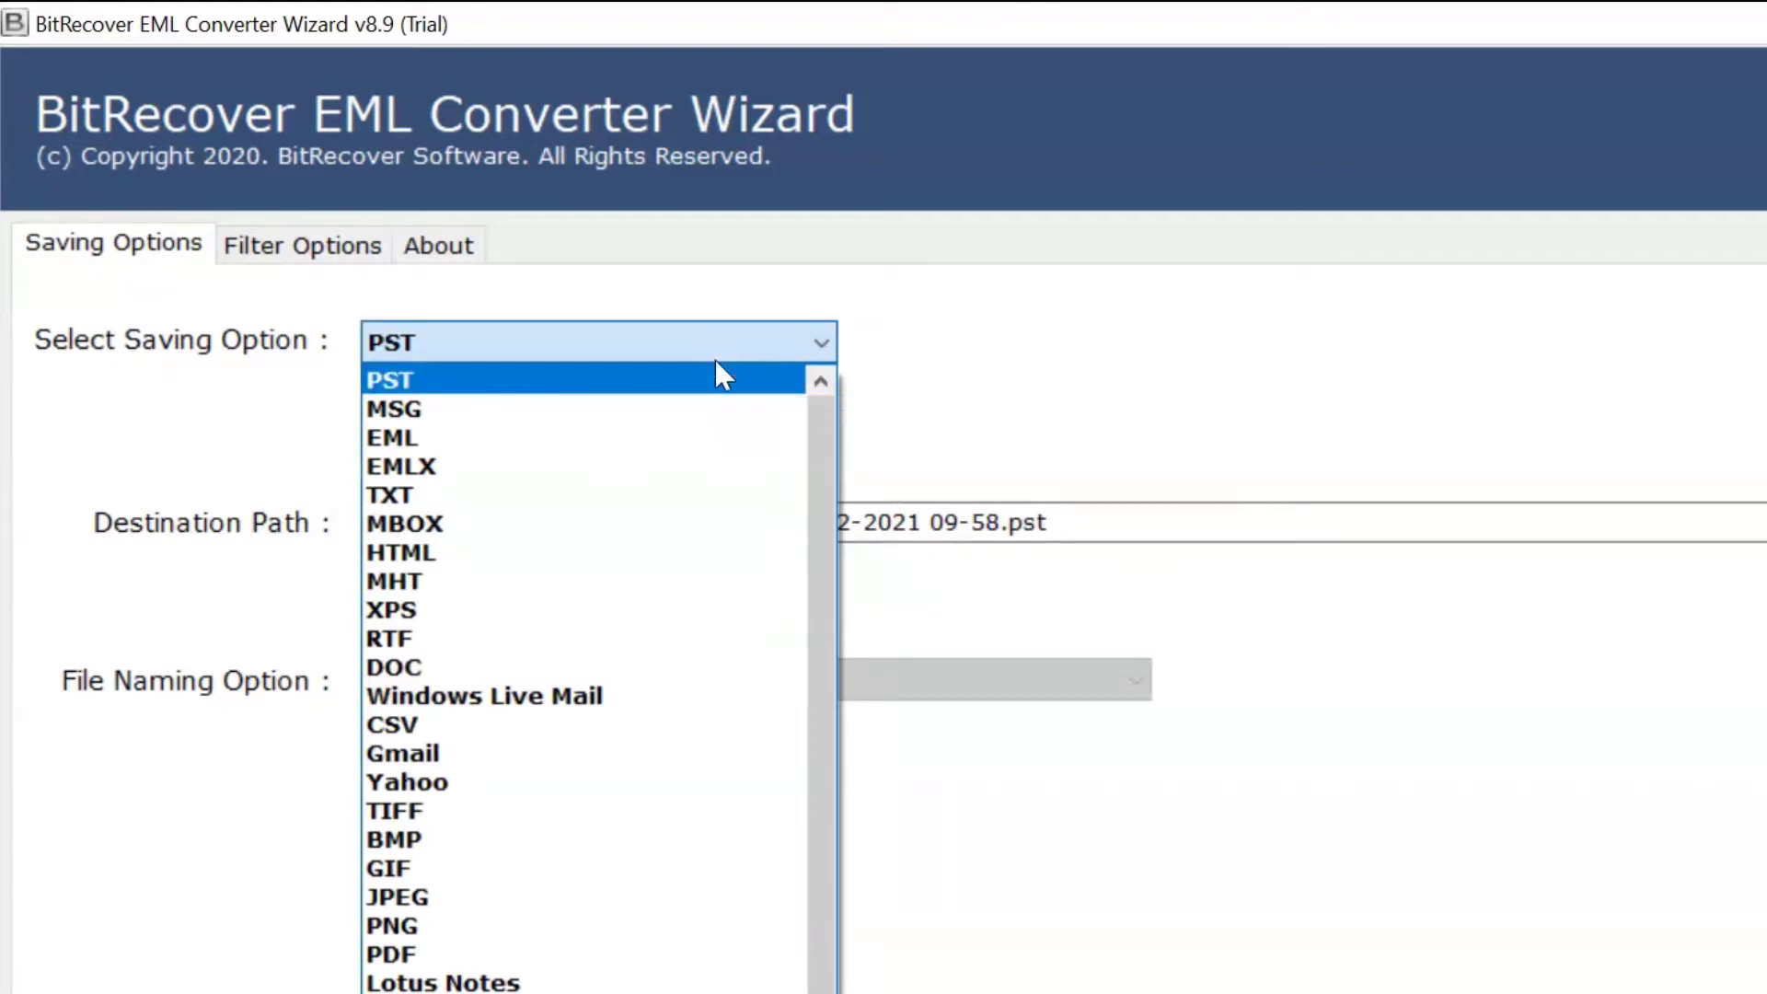
pyautogui.click(715, 676)
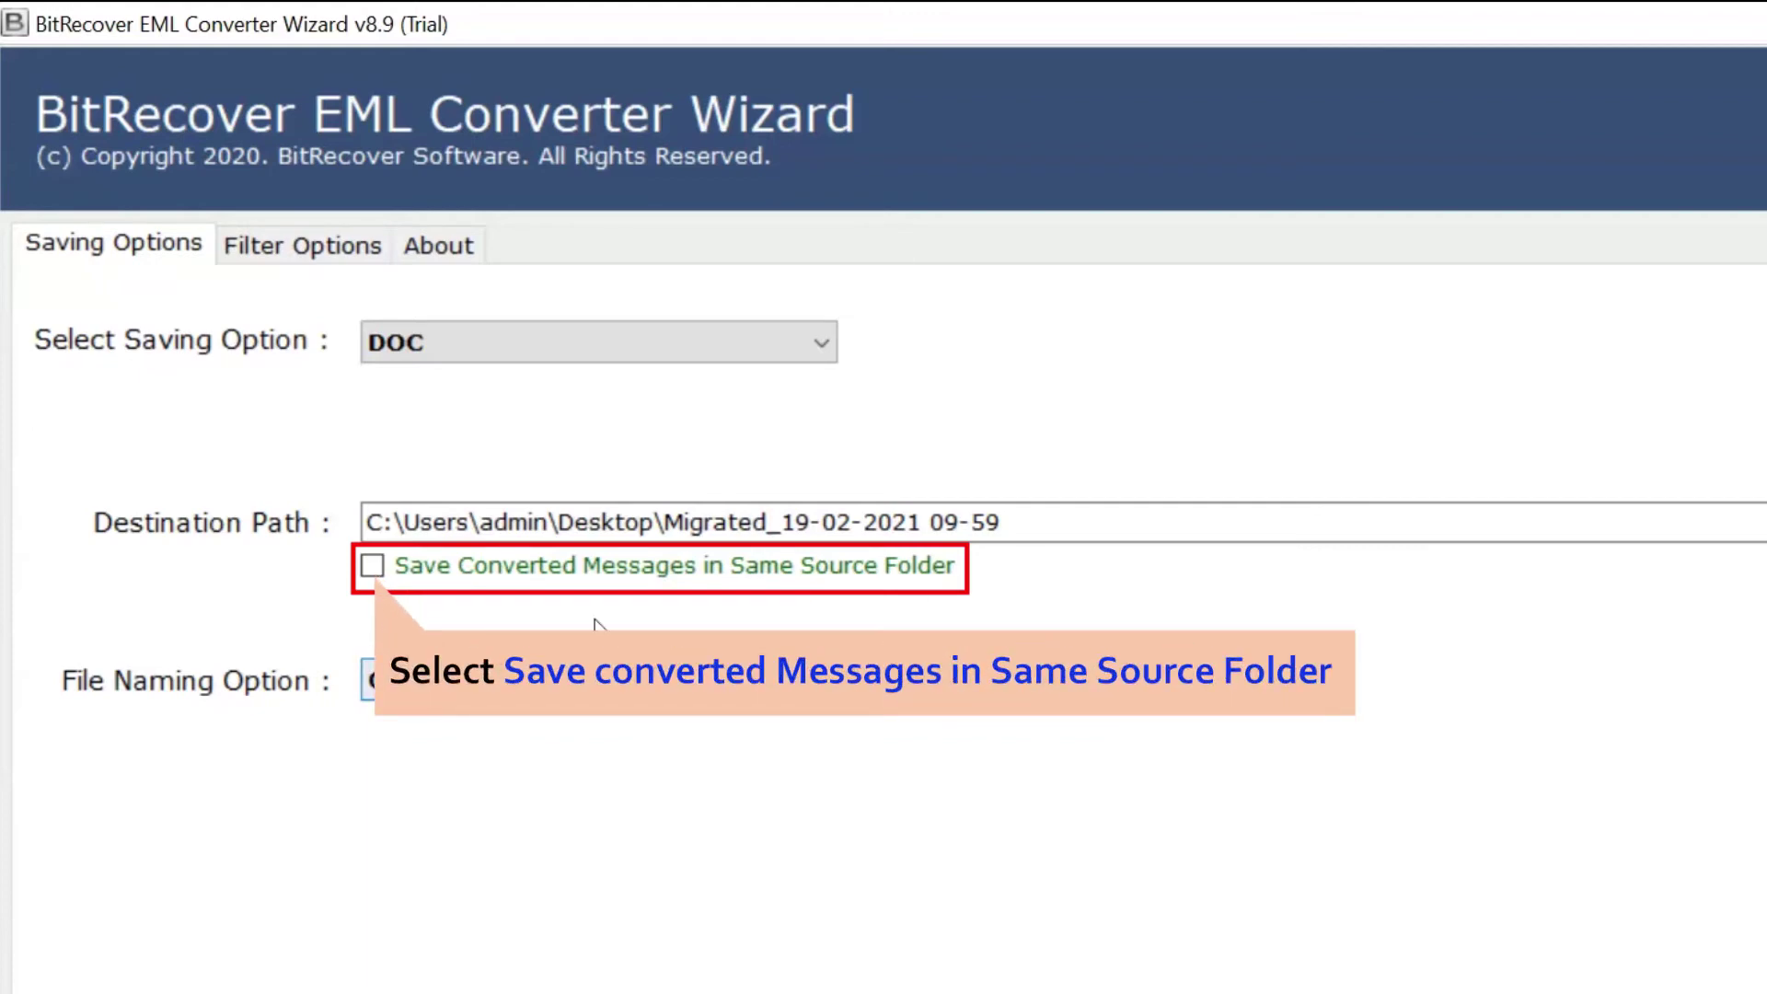
pyautogui.click(372, 568)
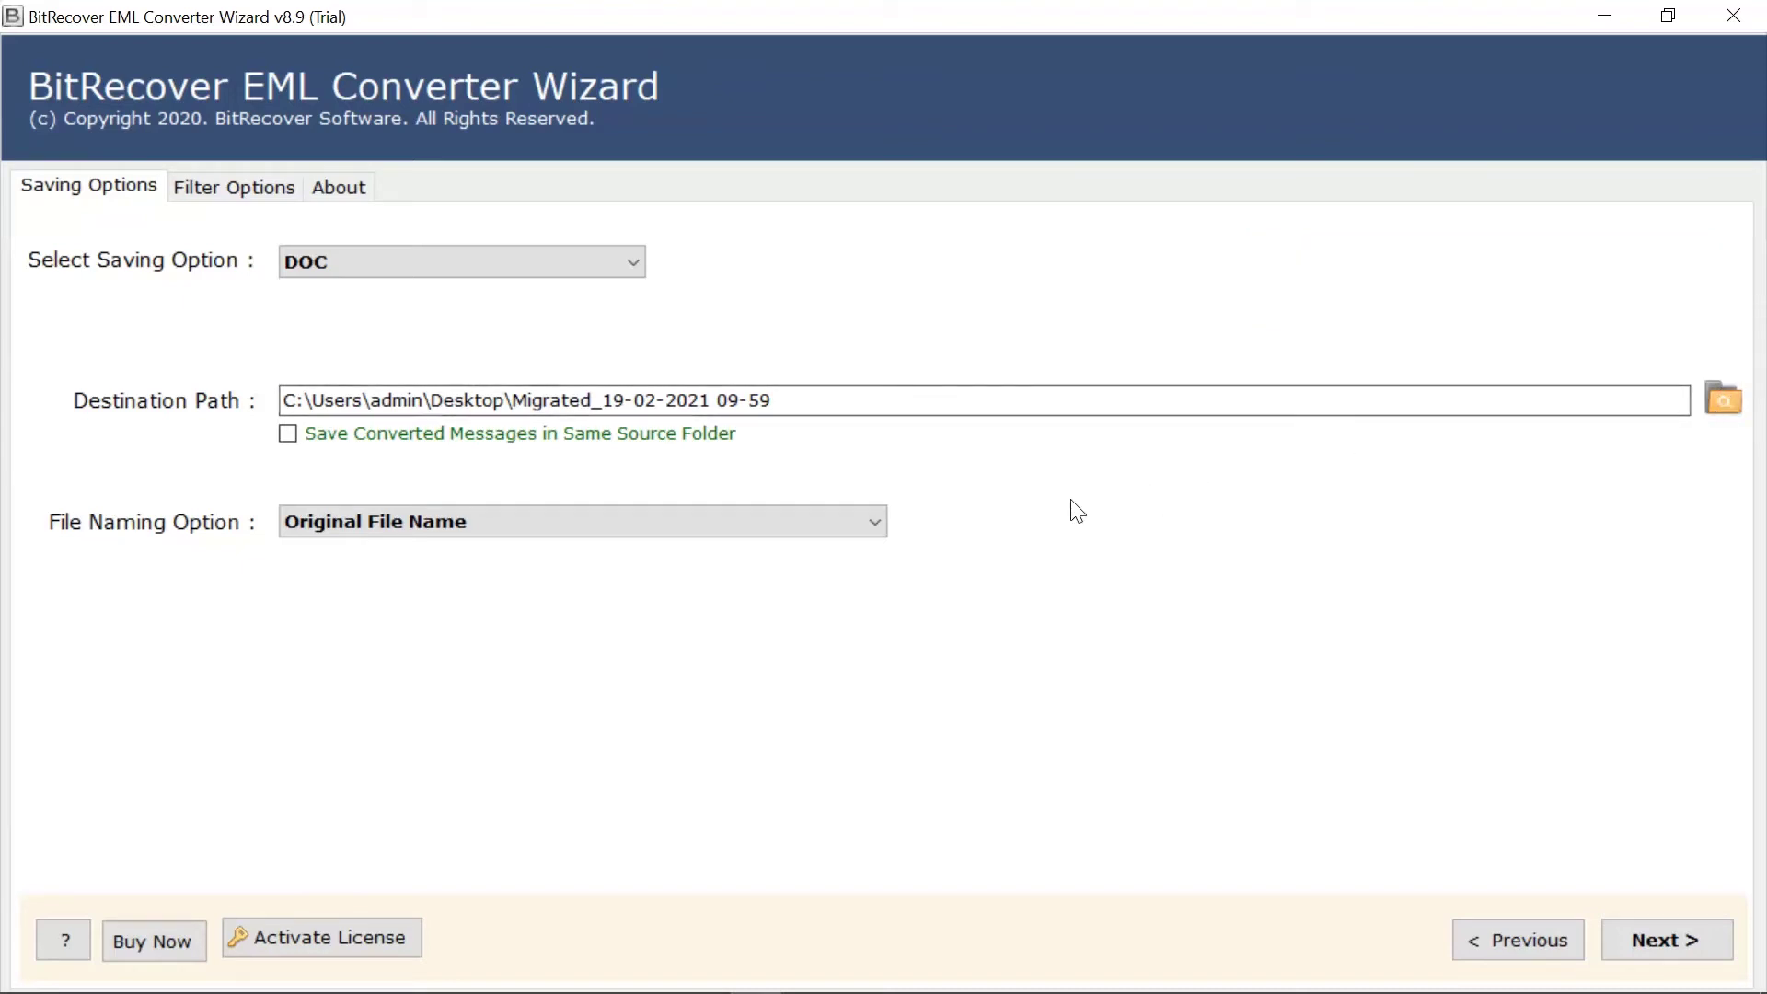
pyautogui.click(854, 541)
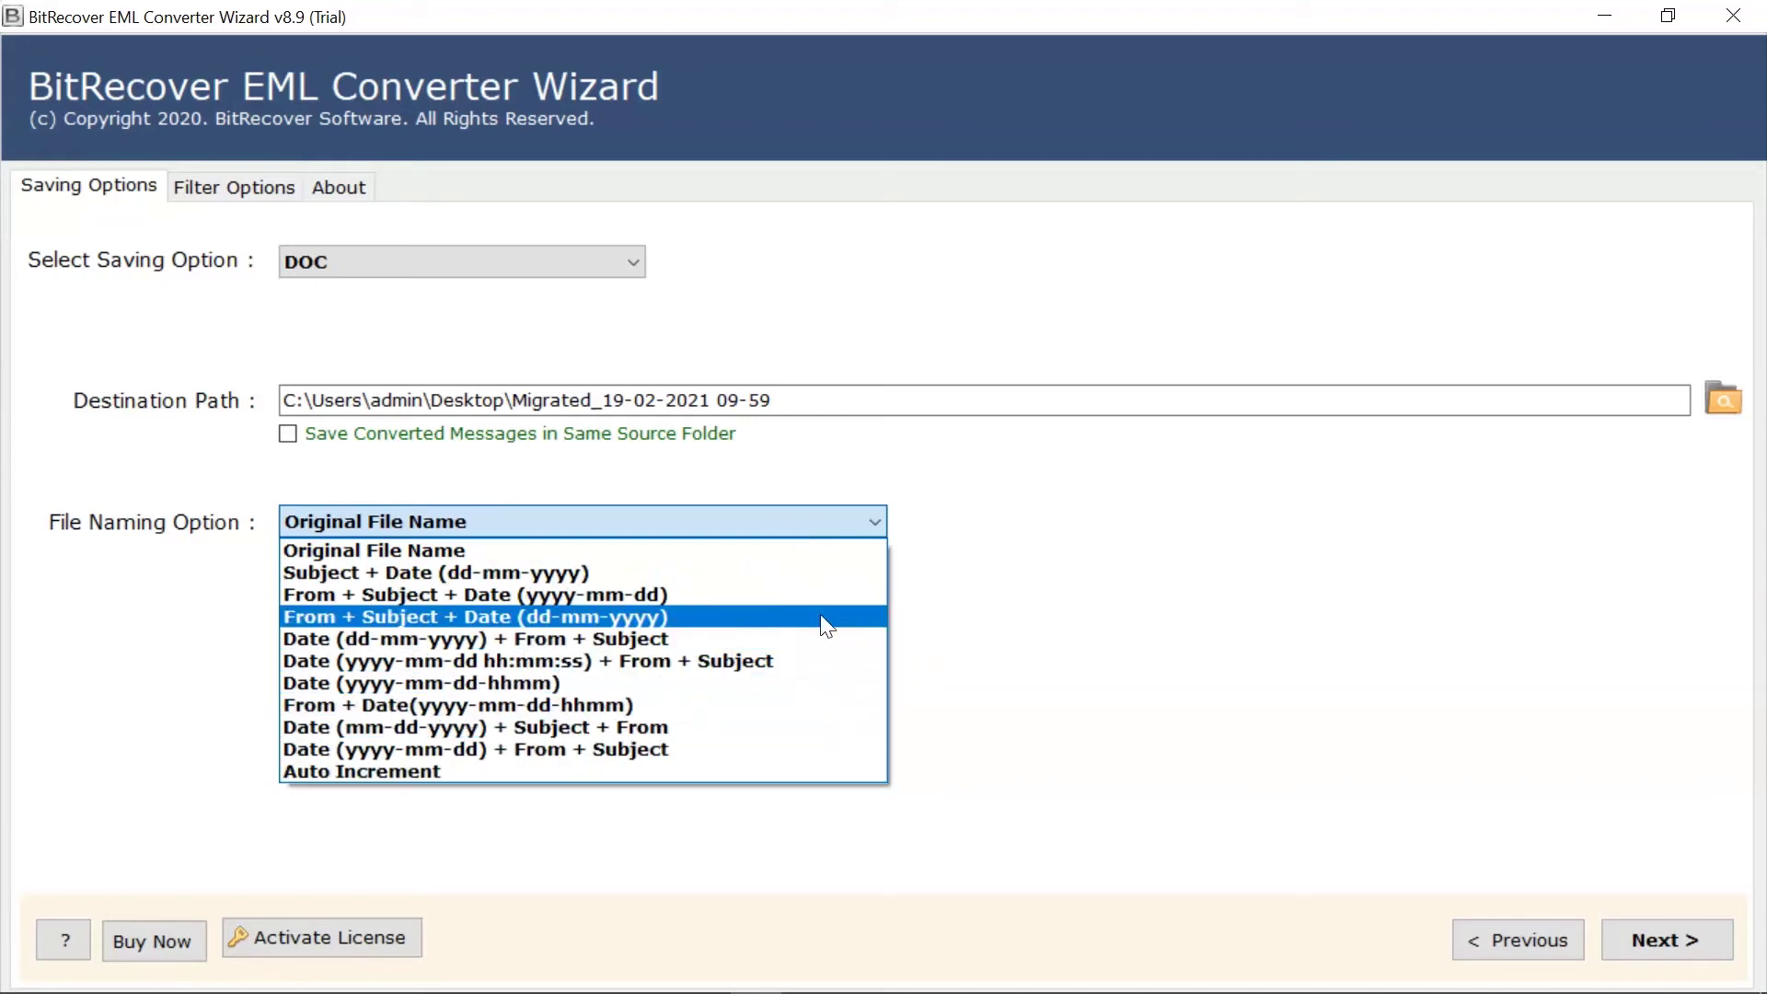
pyautogui.click(821, 555)
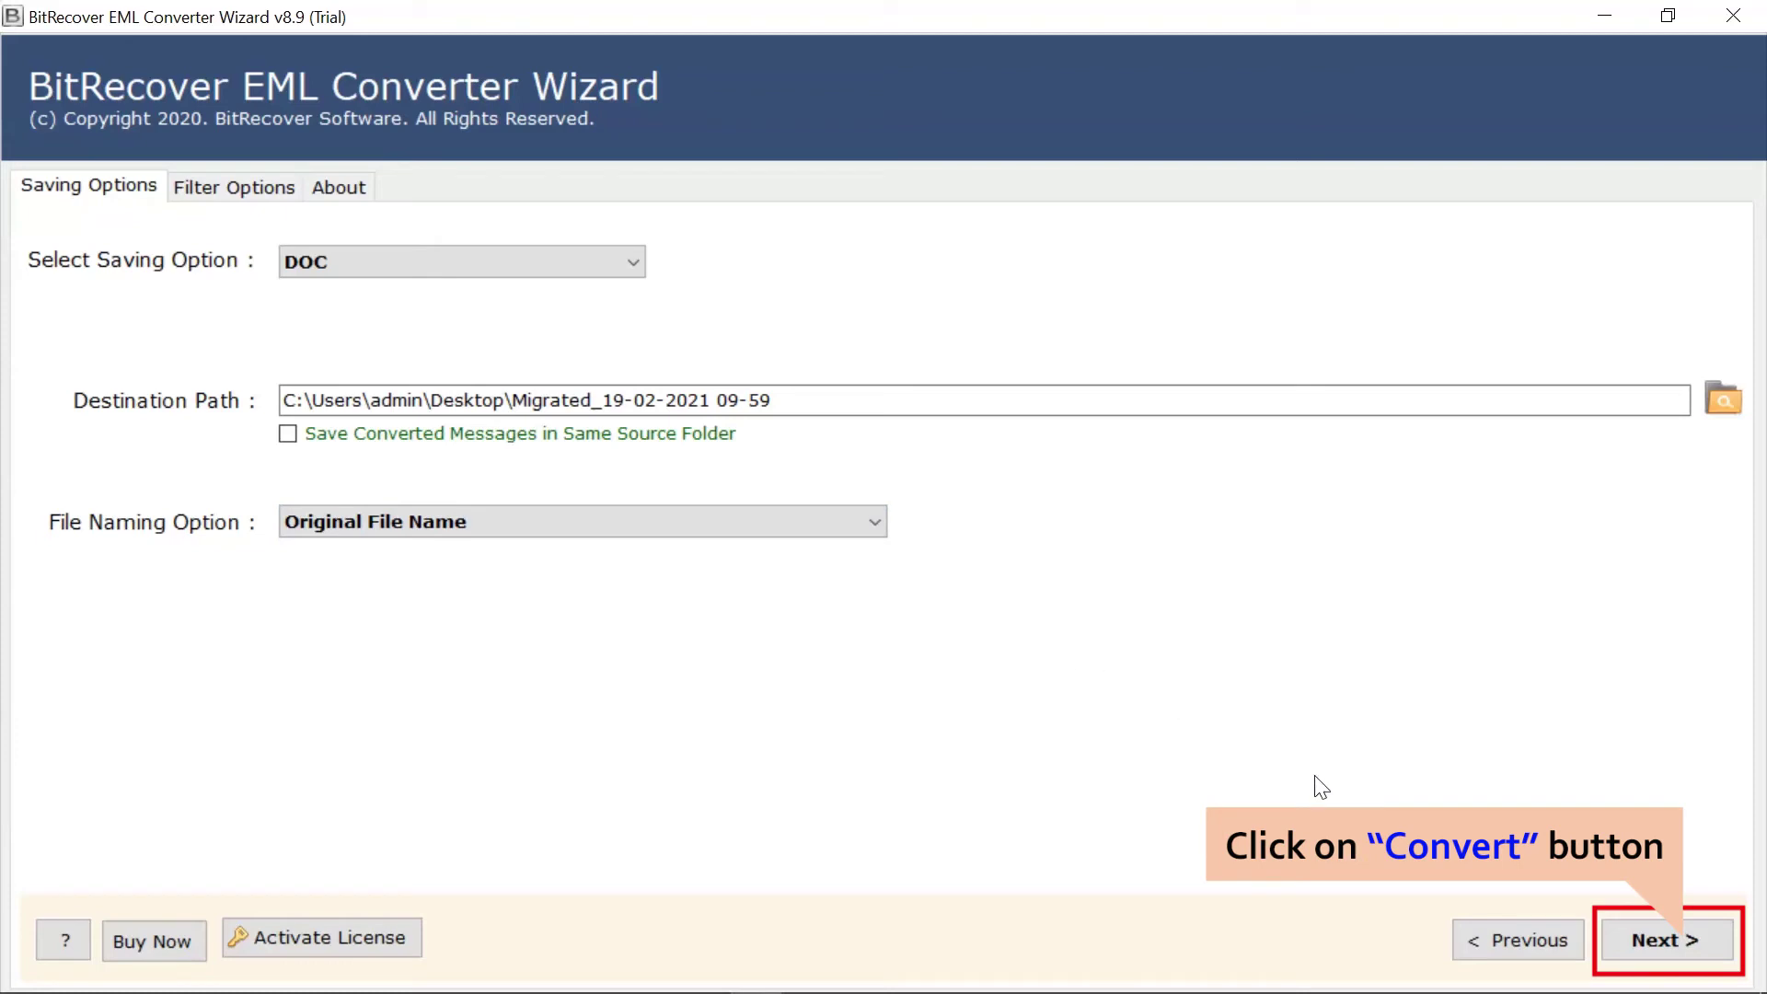
pyautogui.click(1642, 945)
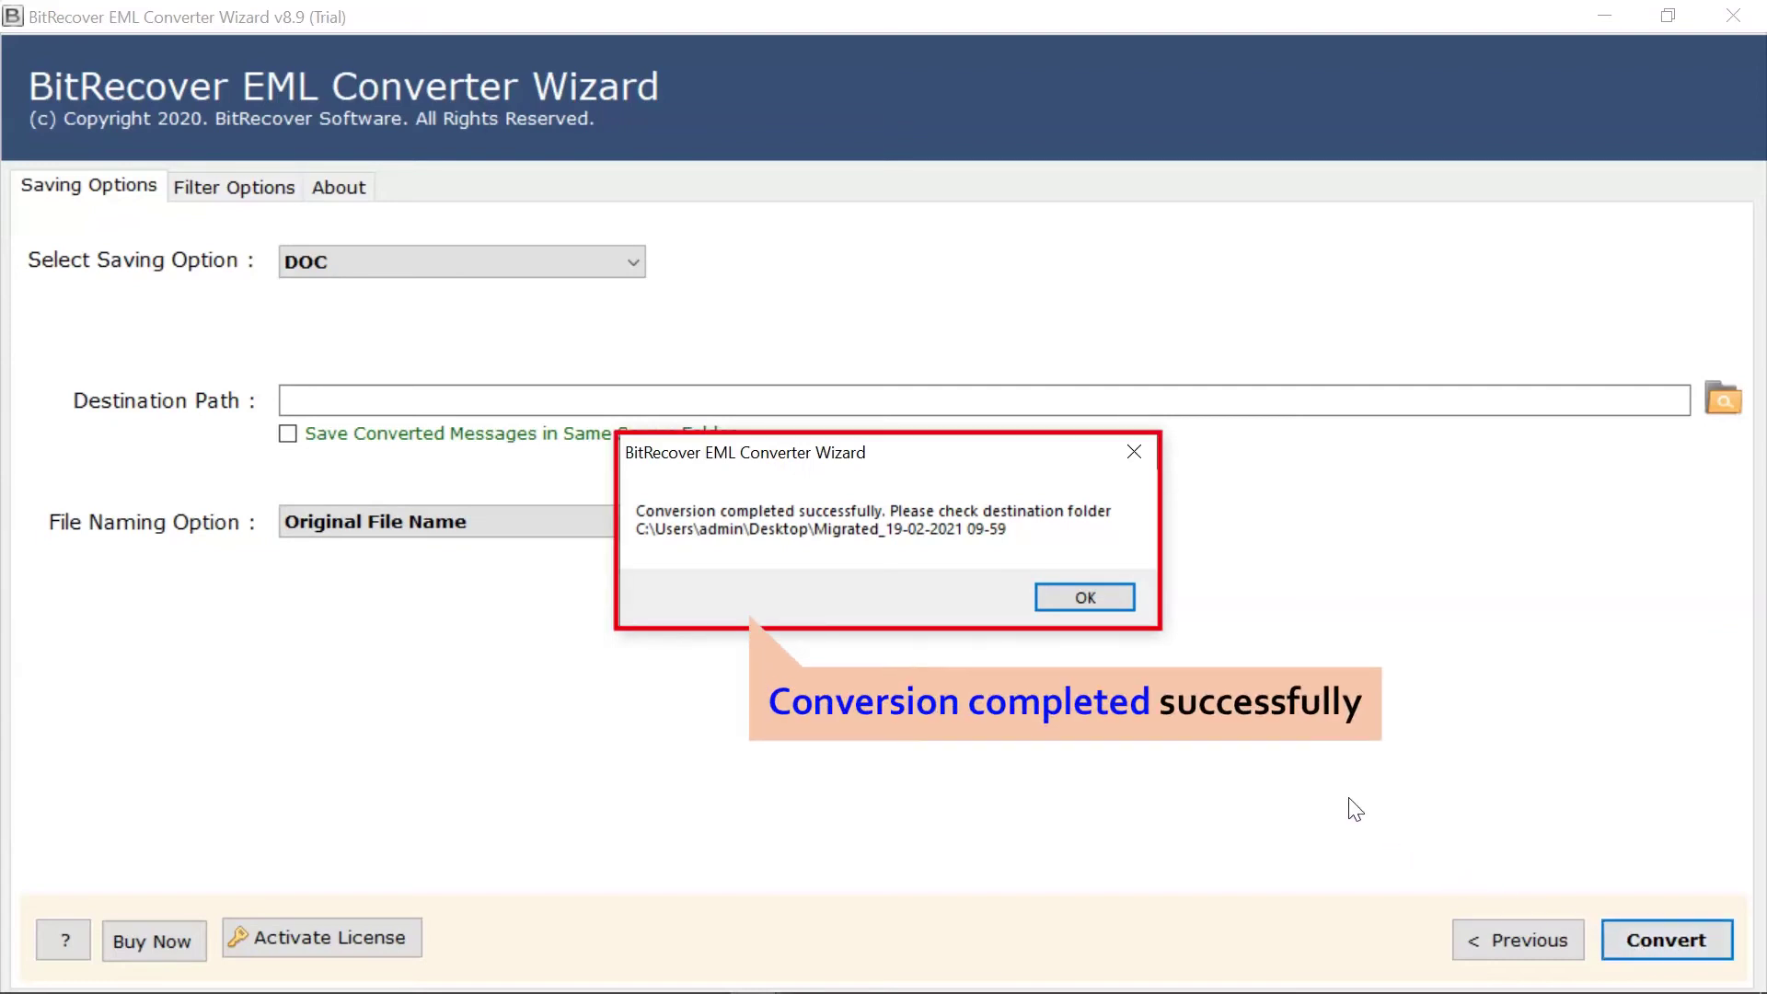
# Acknowledge the conversion-completed message and the trial-edition notice.
pyautogui.click(1052, 599)
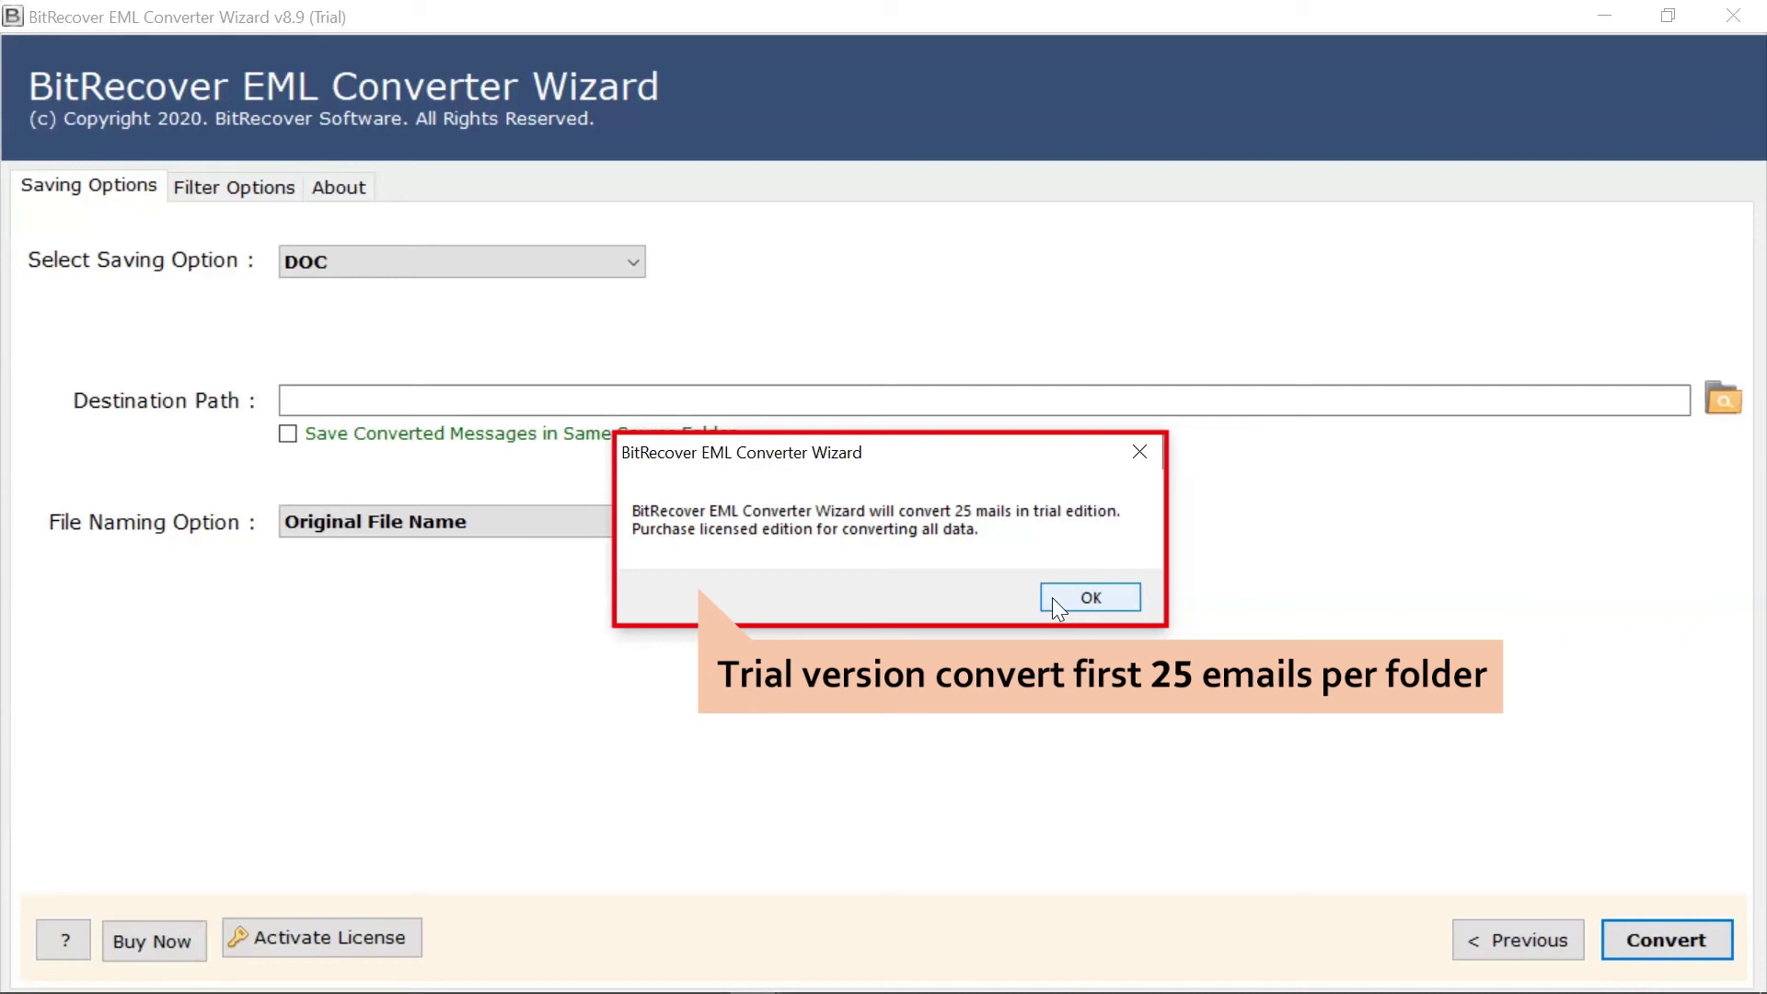
pyautogui.click(1052, 603)
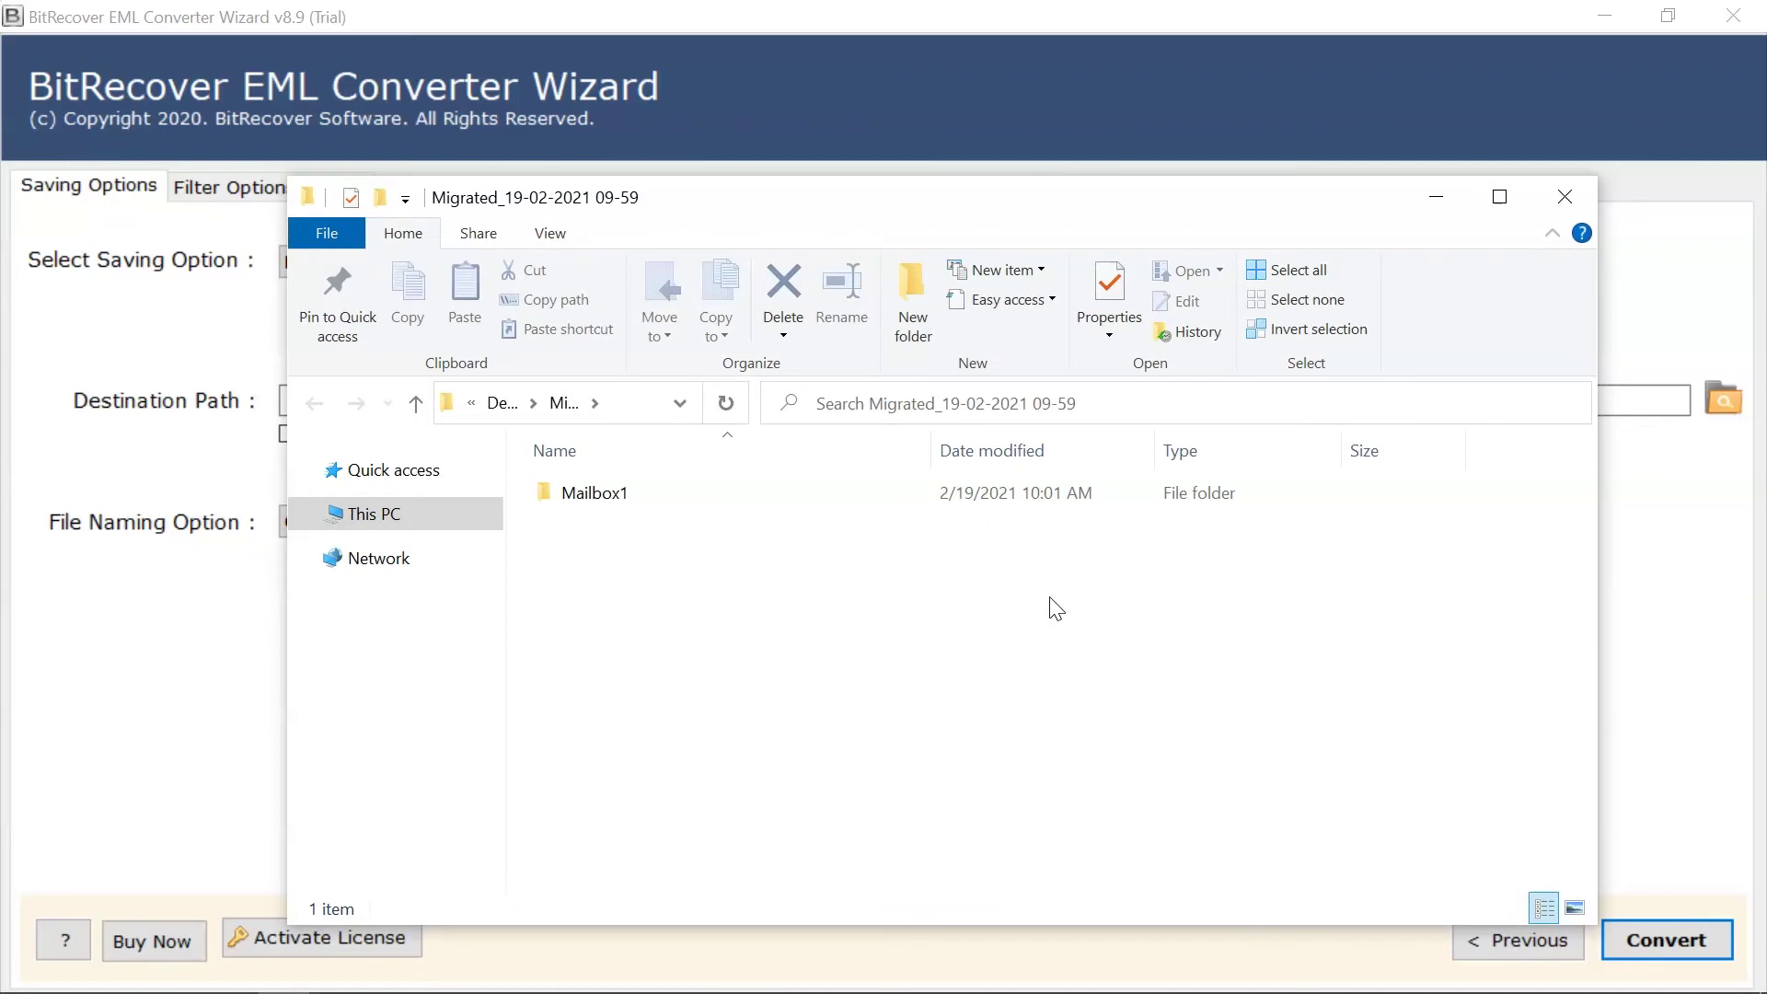
# Browse into Mailbox1 and its Attachment folder of extracted JPGs, invoice PDFs and RVU Data.xlsx.
pyautogui.click(694, 493)
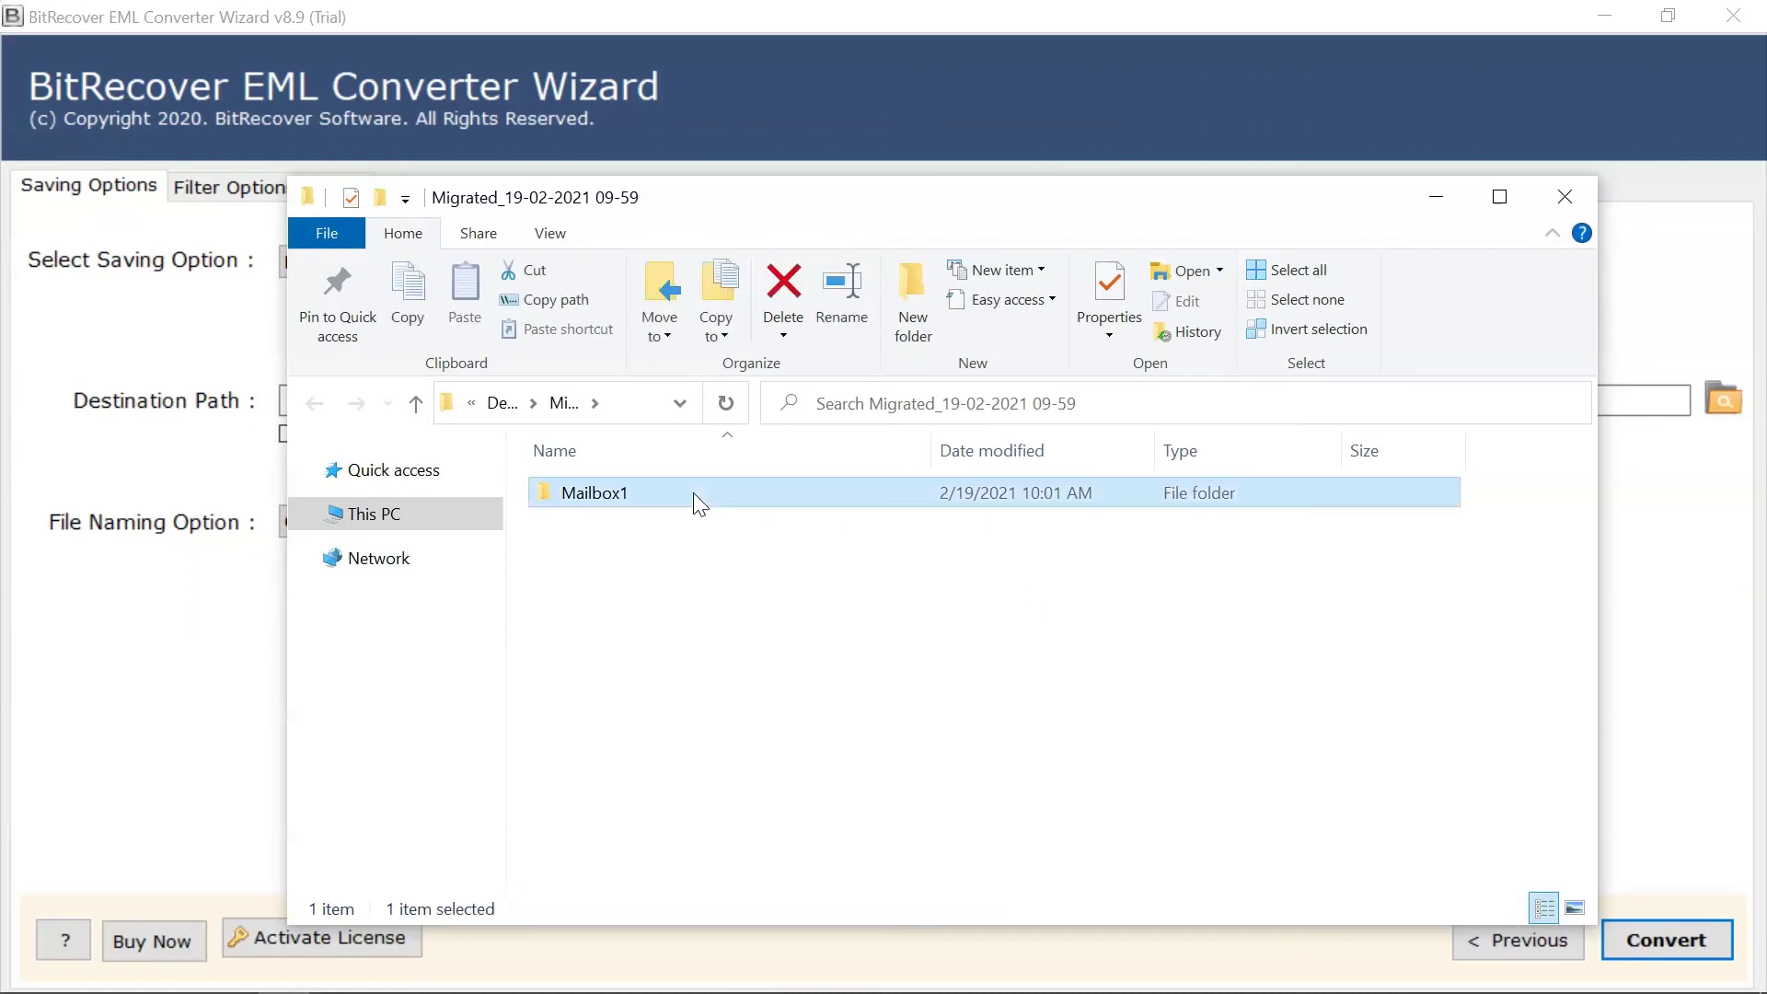
pyautogui.doubleClick(694, 493)
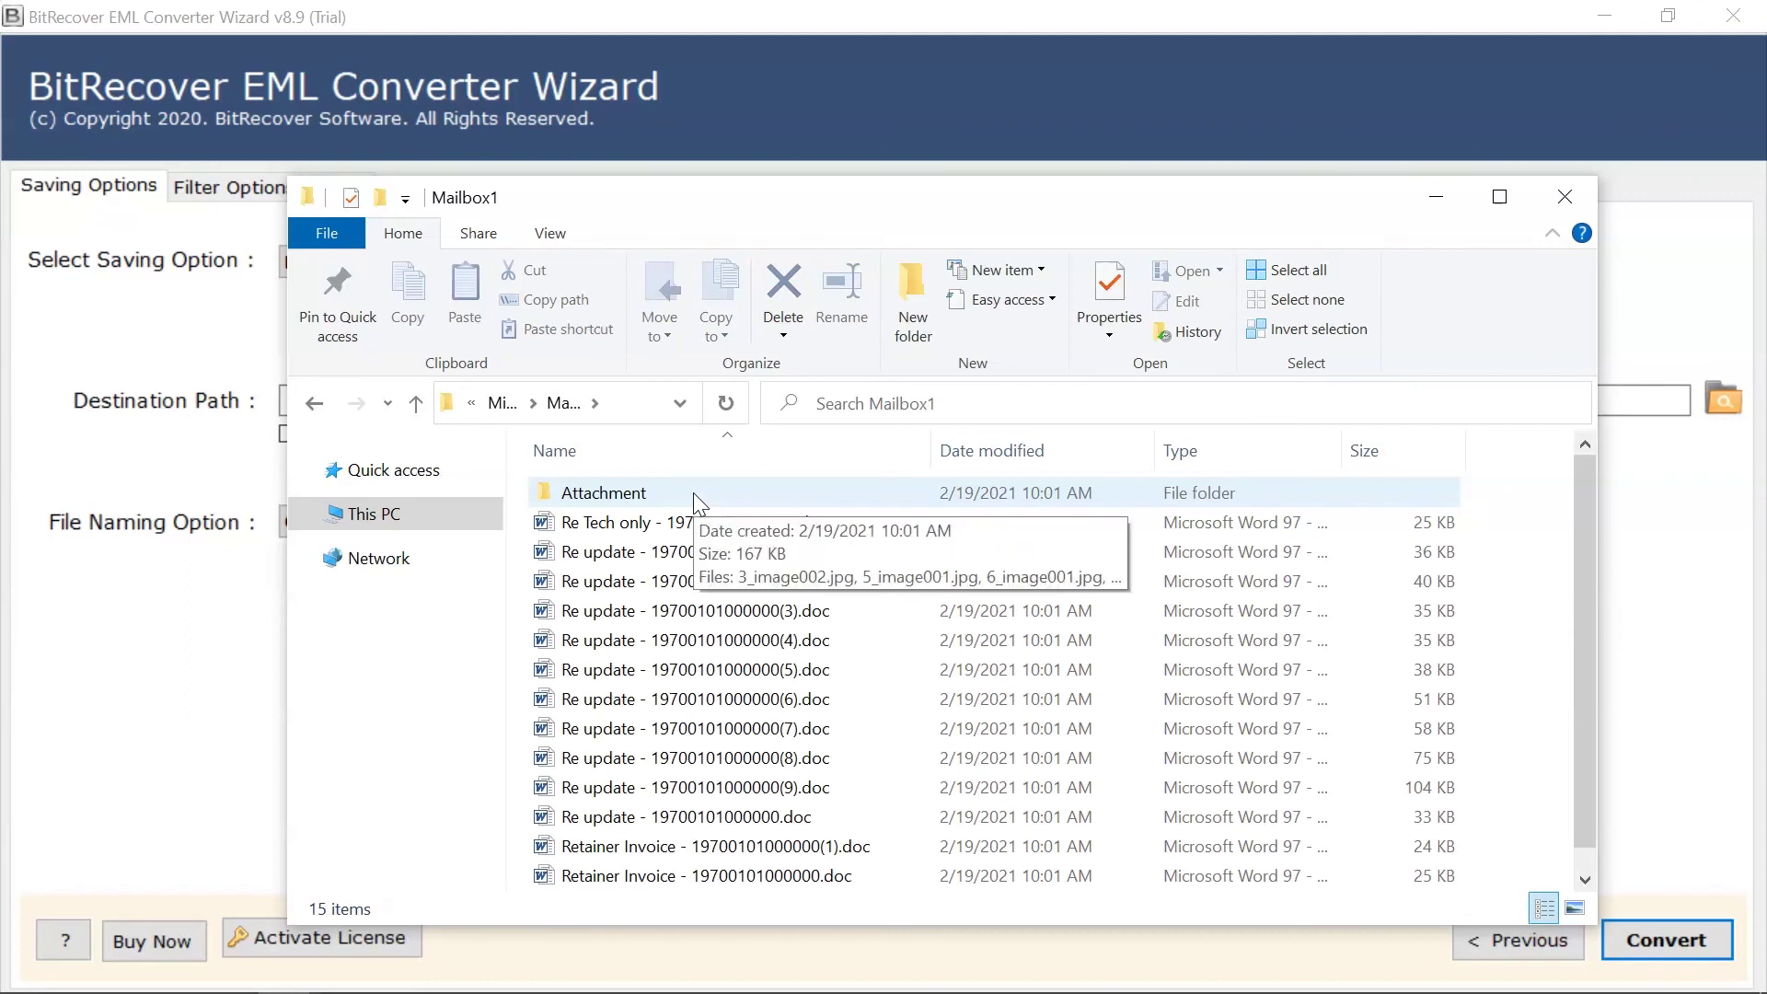
pyautogui.click(693, 494)
pyautogui.doubleClick(692, 493)
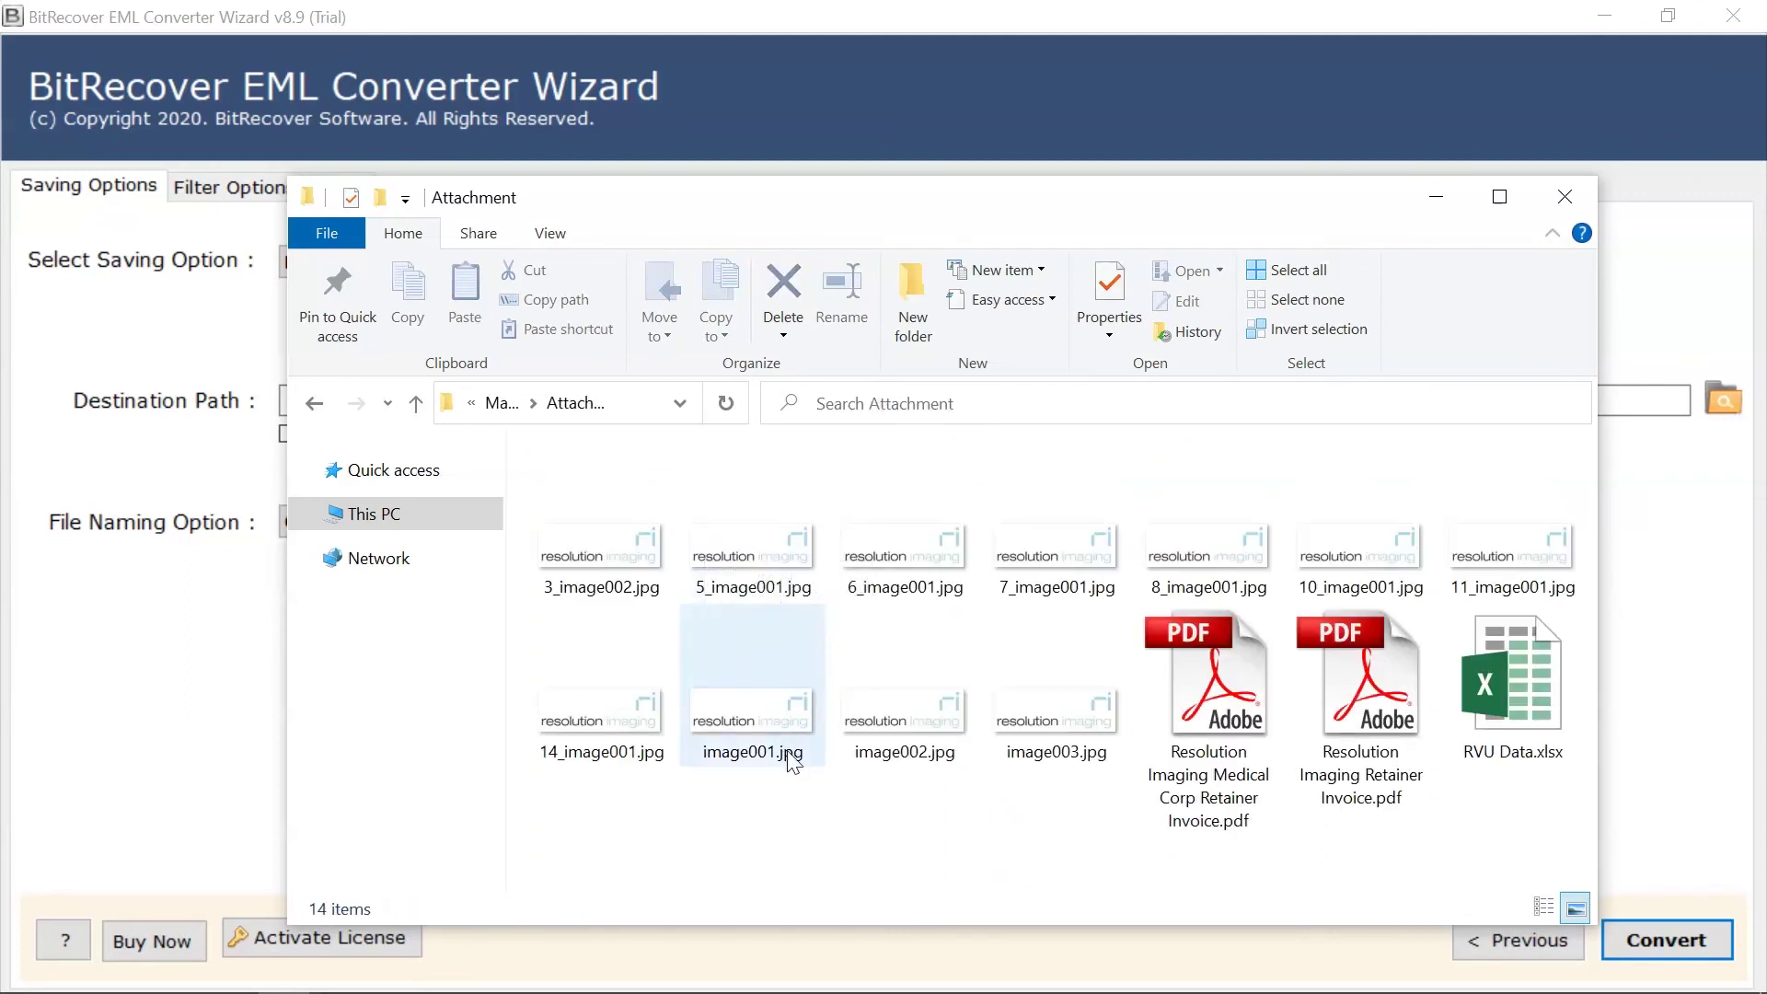